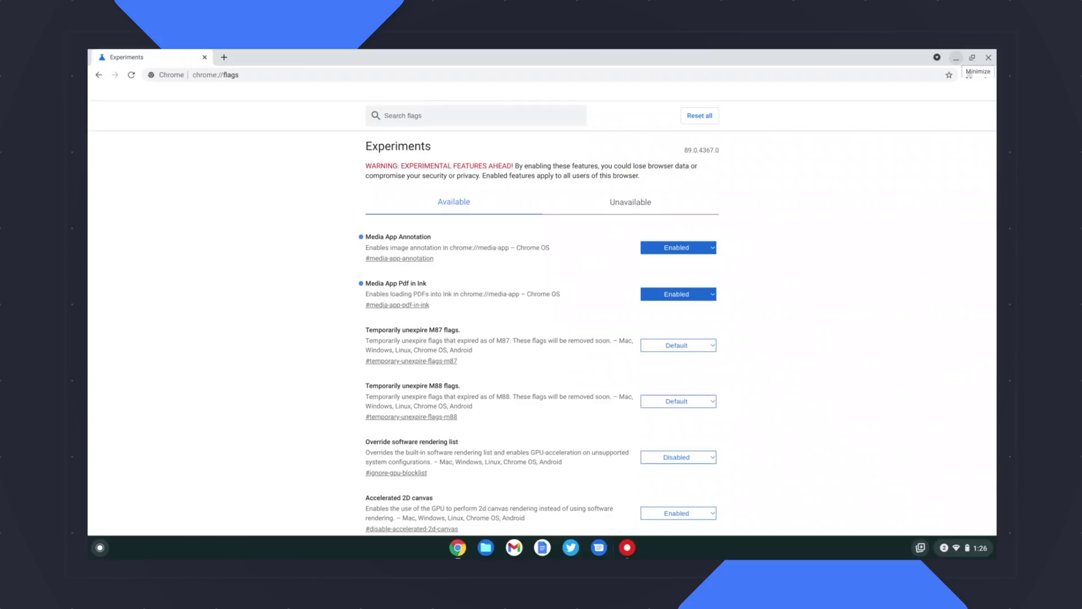
Minimize the browser window and open Podcasts-Search-Results-Google-2-2000x1125.jpg from the Downloads folder in a maximized viewer window
{"action": "left_click", "coordinate": [956, 57]}
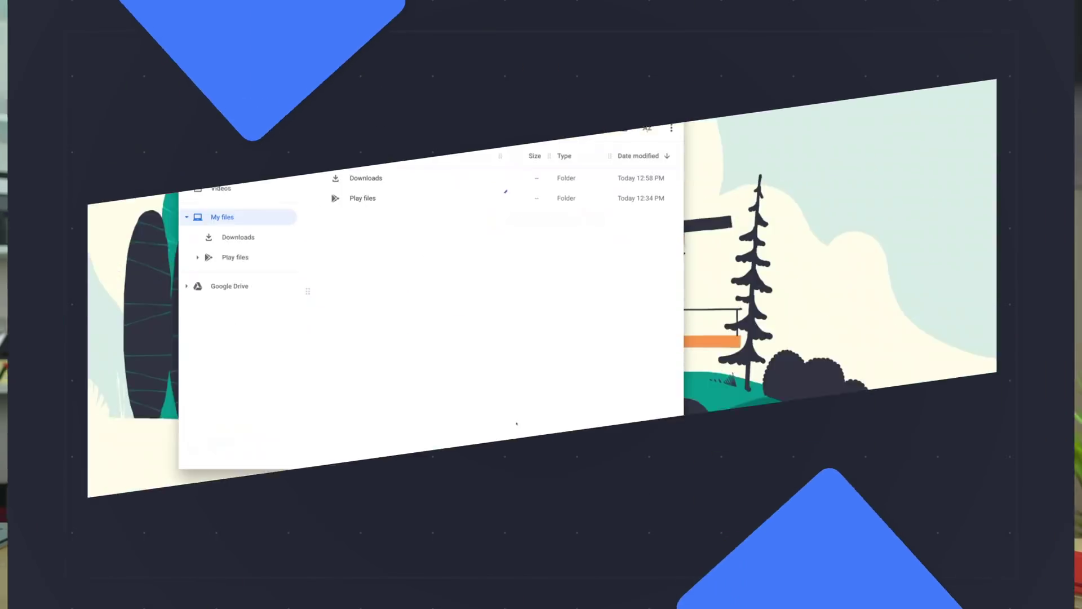
{"action": "key", "text": "Down"}
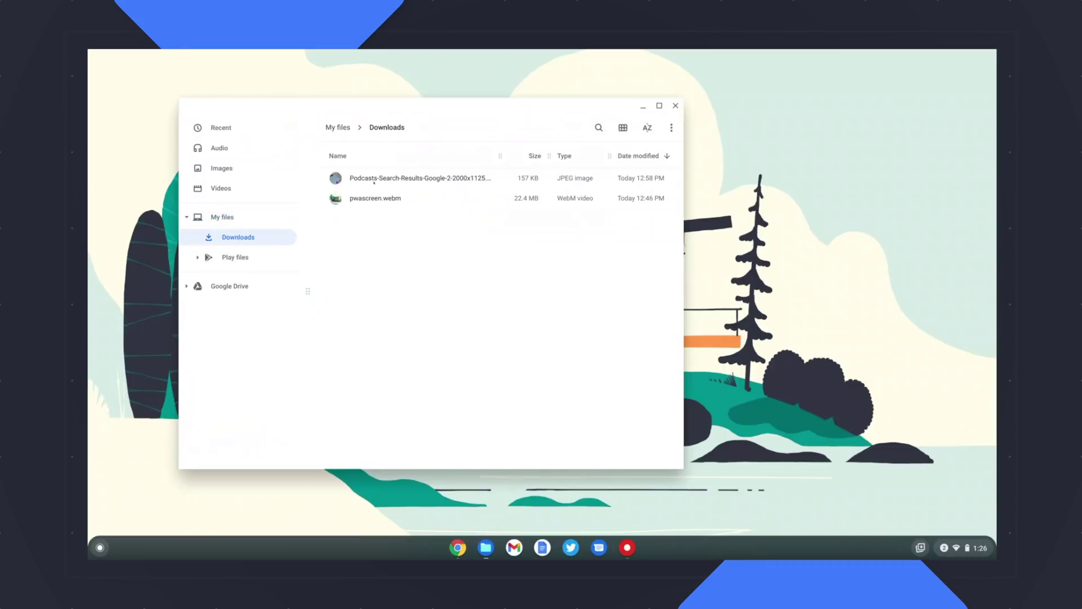
{"action": "double_click", "coordinate": [374, 179]}
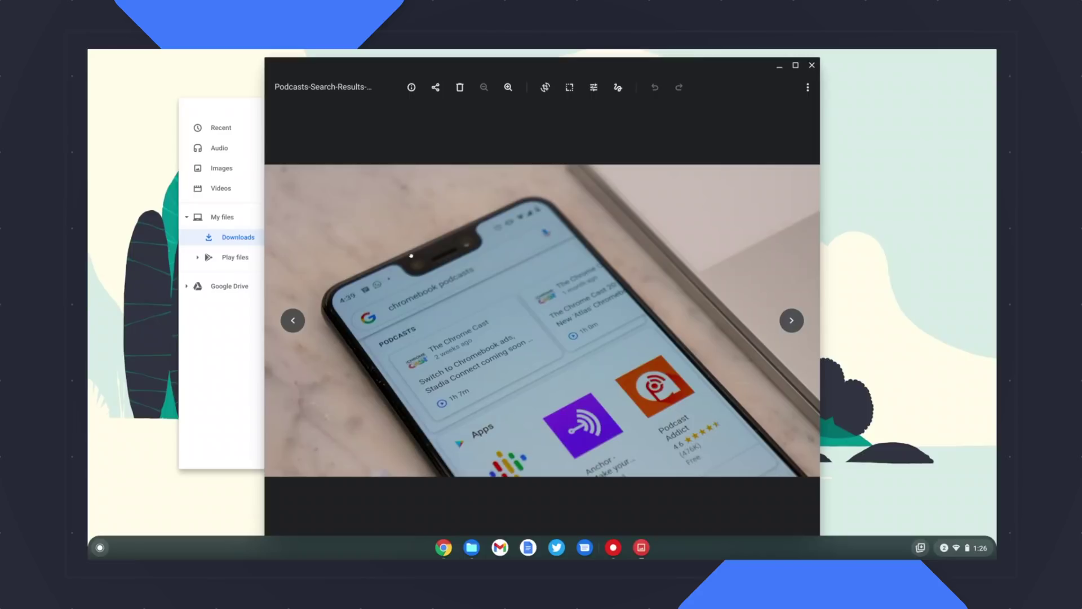
{"action": "left_click", "coordinate": [795, 65]}
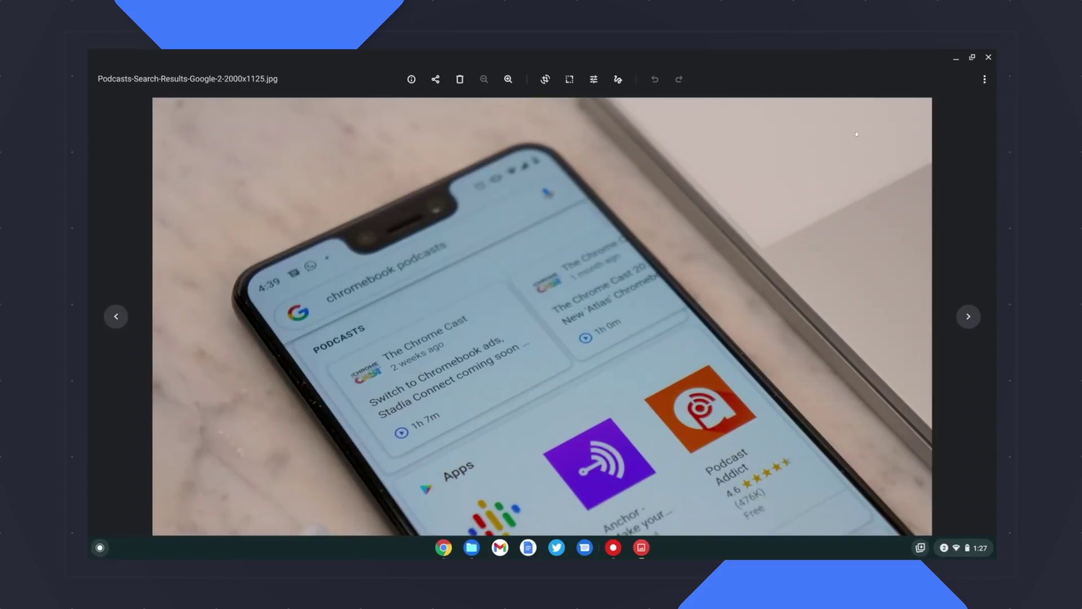
Enable the experimental colorFilterTool feature in the image viewer
{"action": "left_click", "coordinate": [983, 79]}
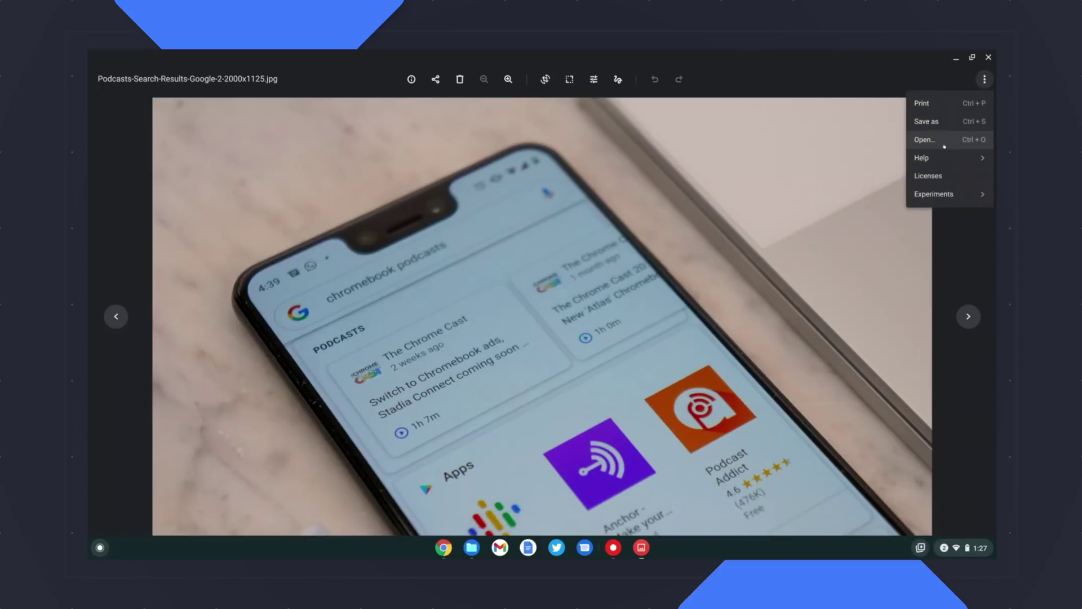
{"action": "left_click", "coordinate": [933, 195]}
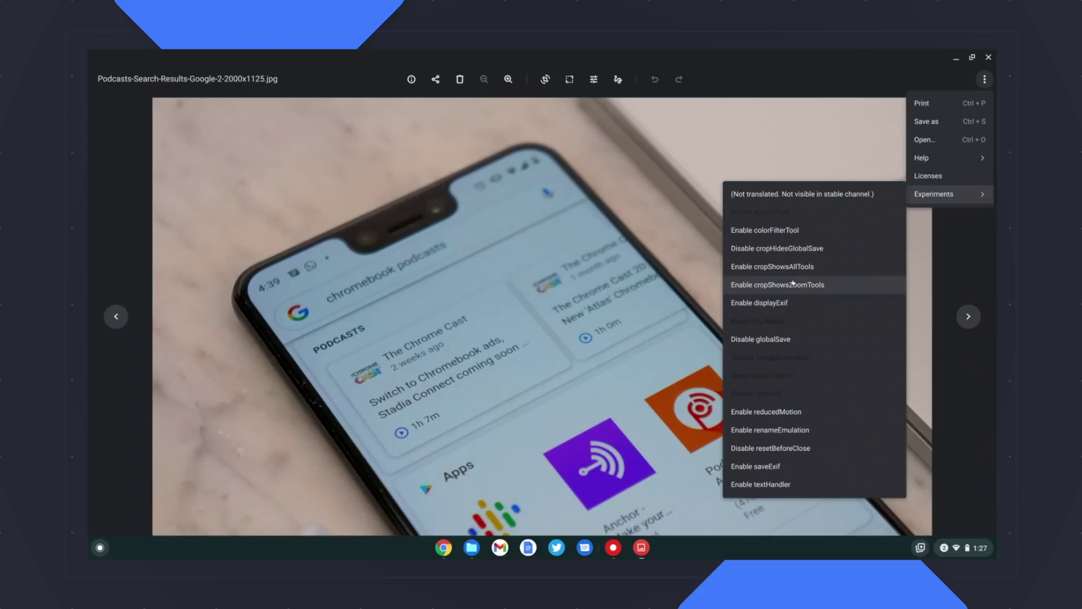
{"action": "left_click", "coordinate": [781, 229]}
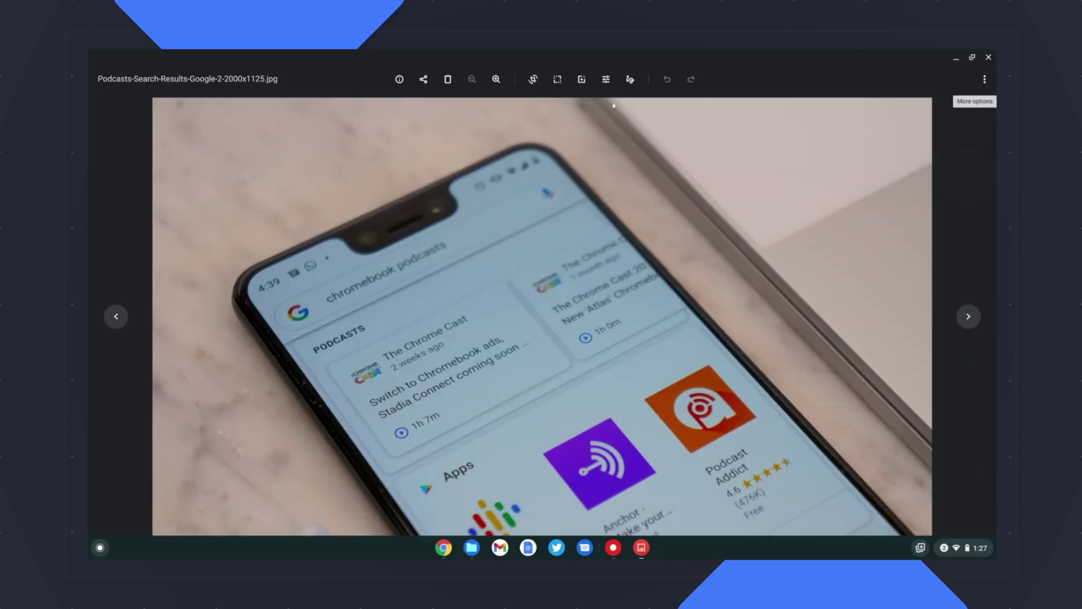
Preview the podcasts JPEG in the Files app, return to the image viewer and show the image's file information there
{"action": "left_click", "coordinate": [985, 79]}
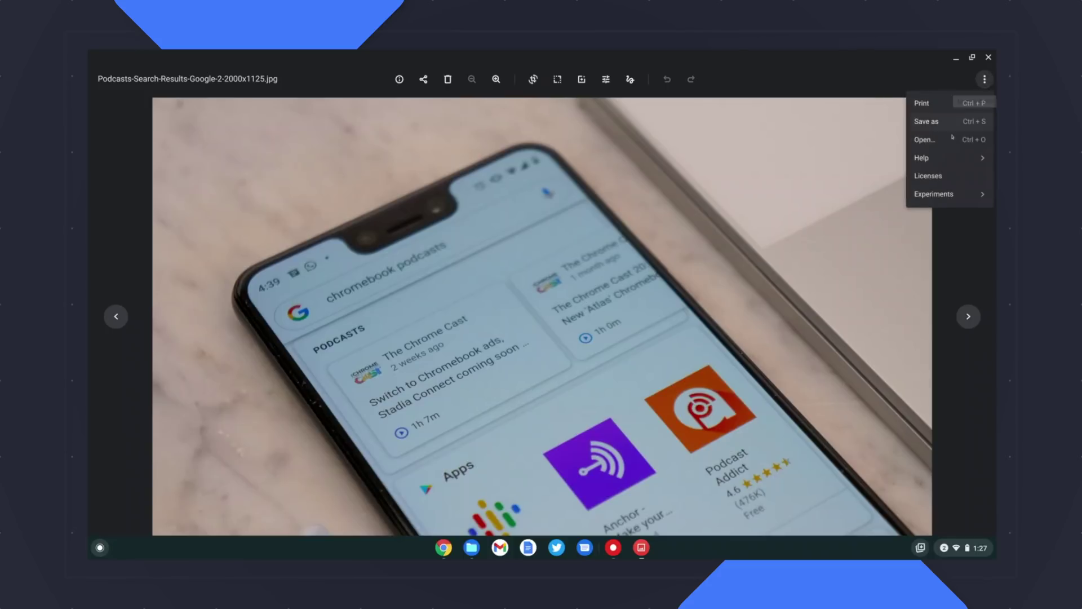
{"action": "mouse_move", "coordinate": [936, 199]}
{"action": "left_click", "coordinate": [472, 548]}
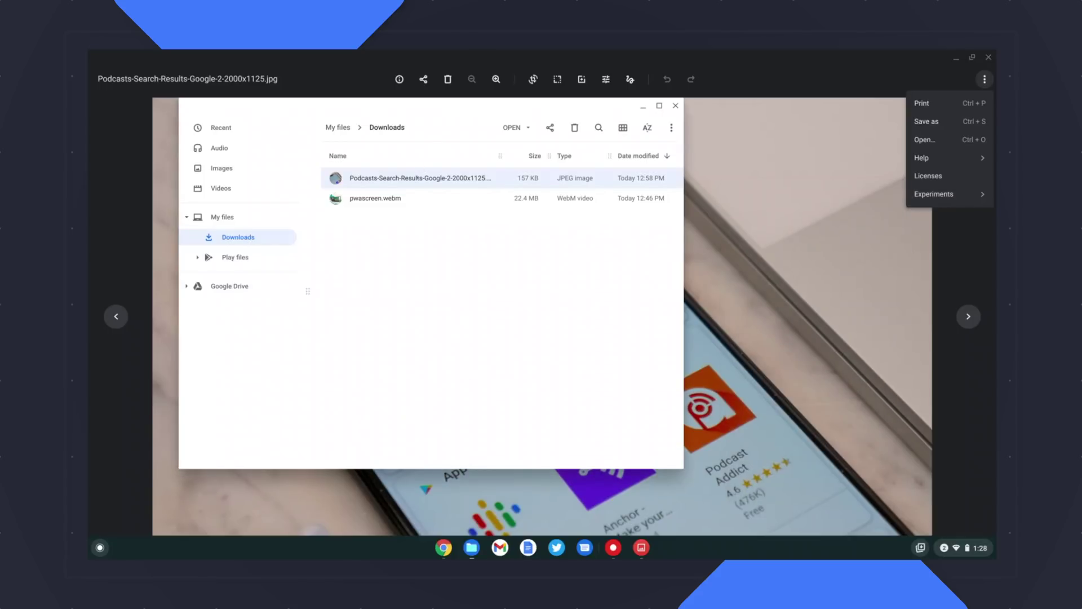
{"action": "key", "text": "space"}
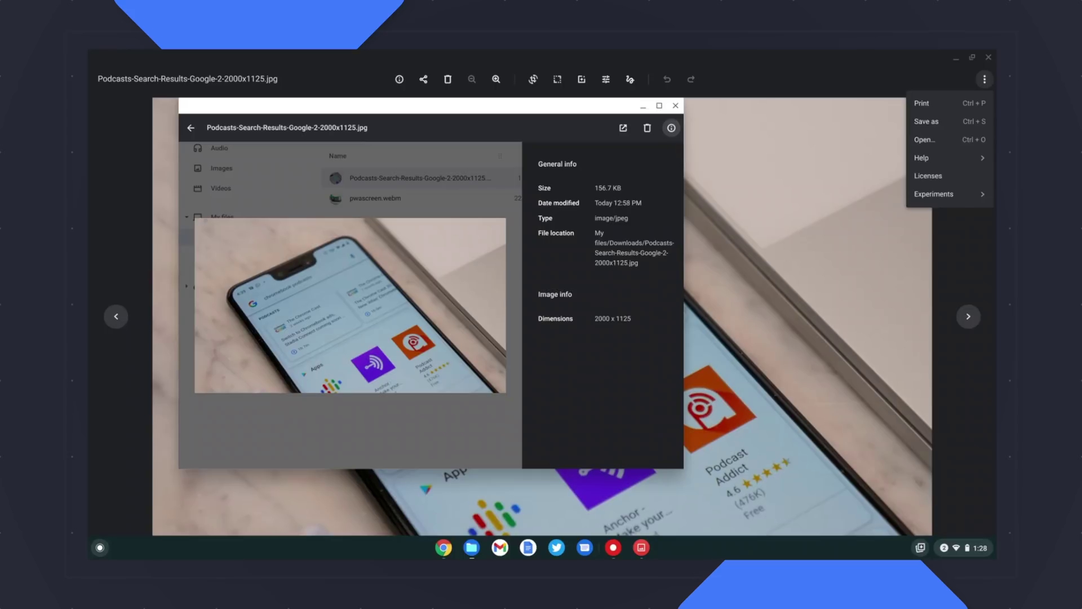
{"action": "left_click", "coordinate": [946, 234]}
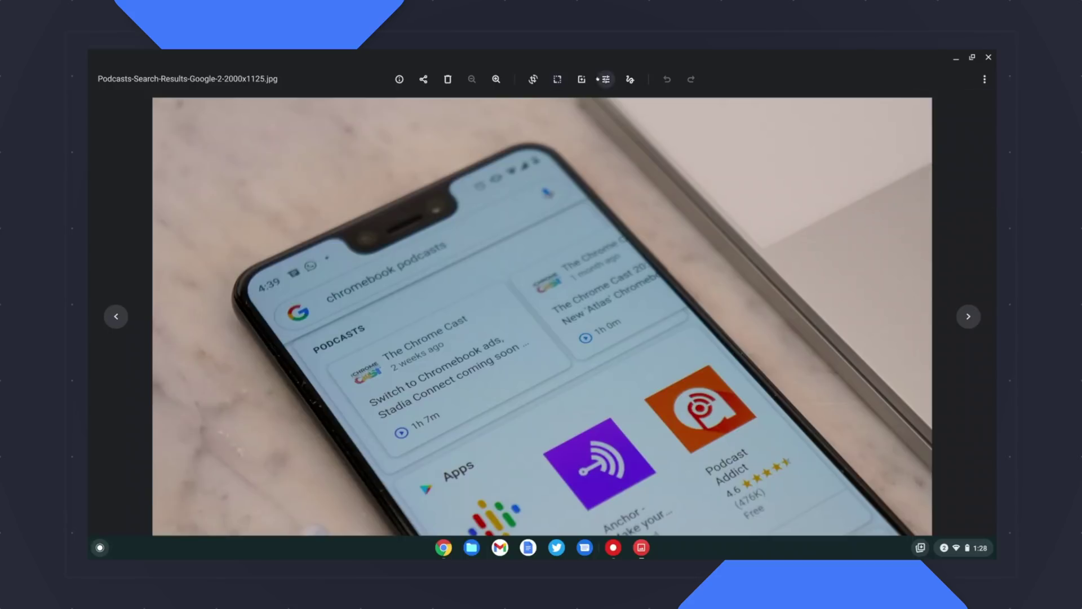
{"action": "left_click", "coordinate": [399, 79]}
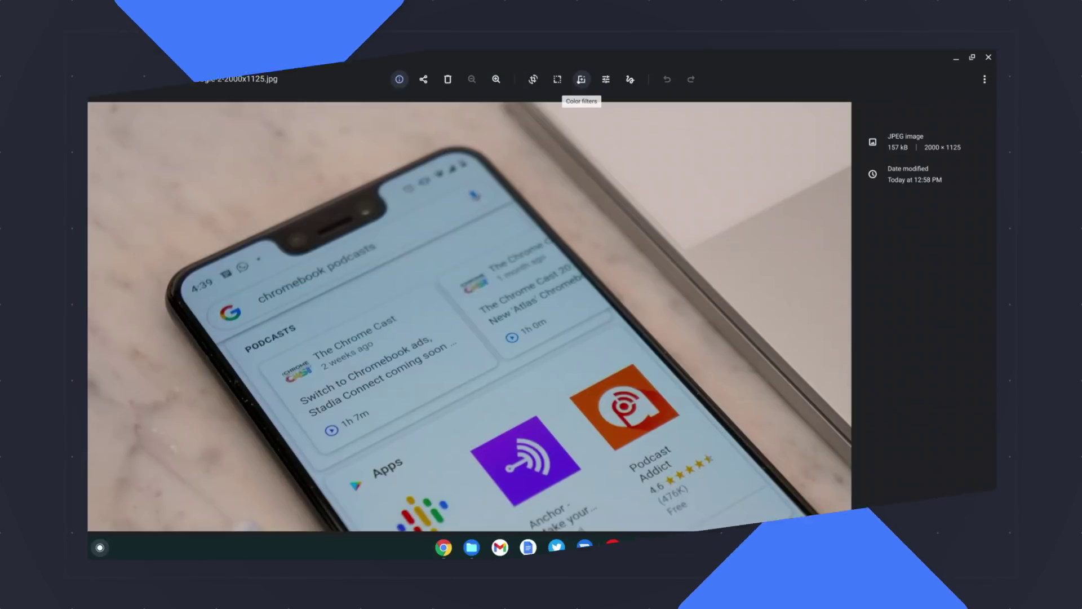
Try the Metro, Eiffel, Blush, Reel and Ollie color filters on the image
{"action": "left_click", "coordinate": [581, 79]}
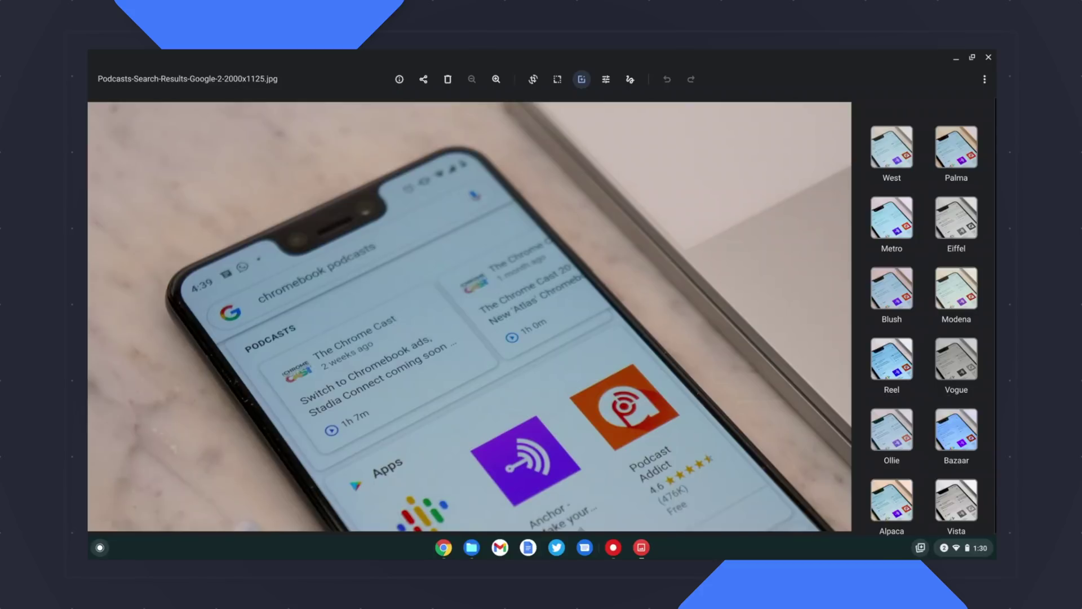
{"action": "left_click", "coordinate": [920, 212]}
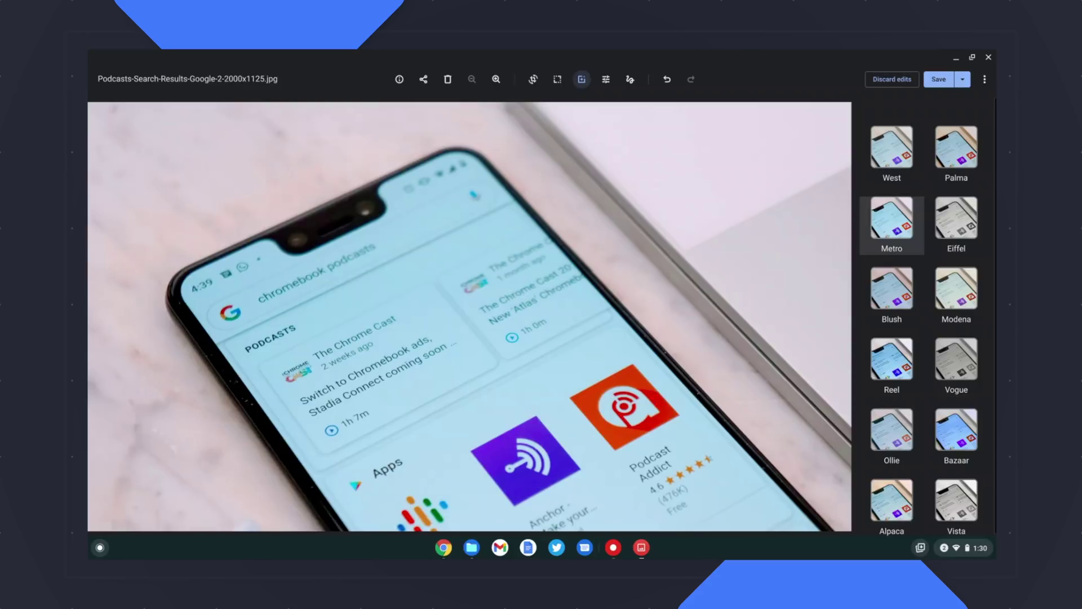
{"action": "left_click", "coordinate": [956, 218]}
{"action": "left_click", "coordinate": [956, 288]}
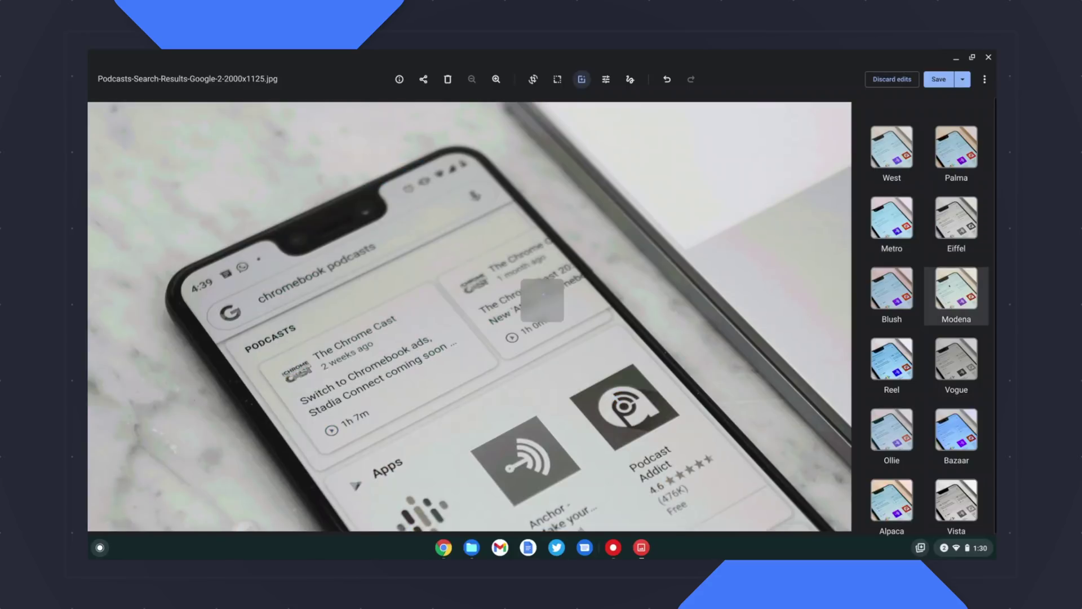
{"action": "left_click", "coordinate": [893, 288]}
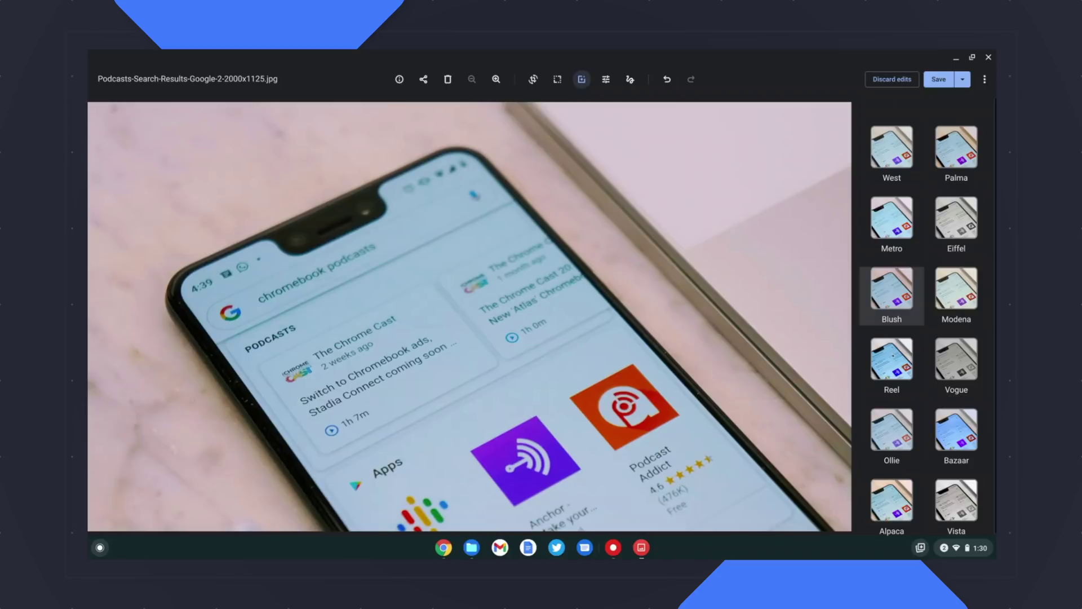
{"action": "left_click", "coordinate": [891, 358]}
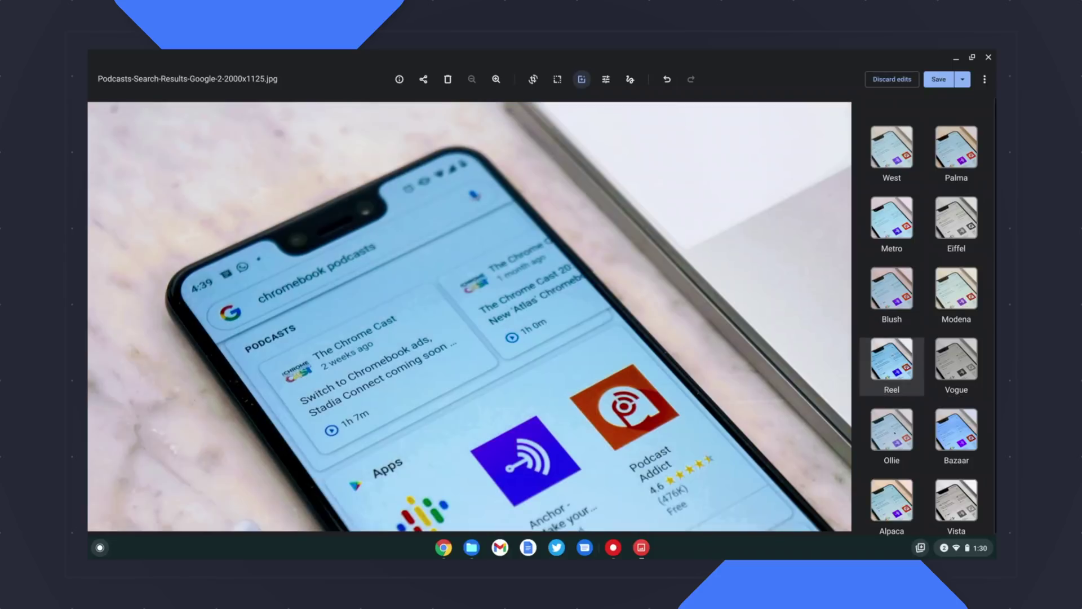
{"action": "left_click", "coordinate": [893, 431]}
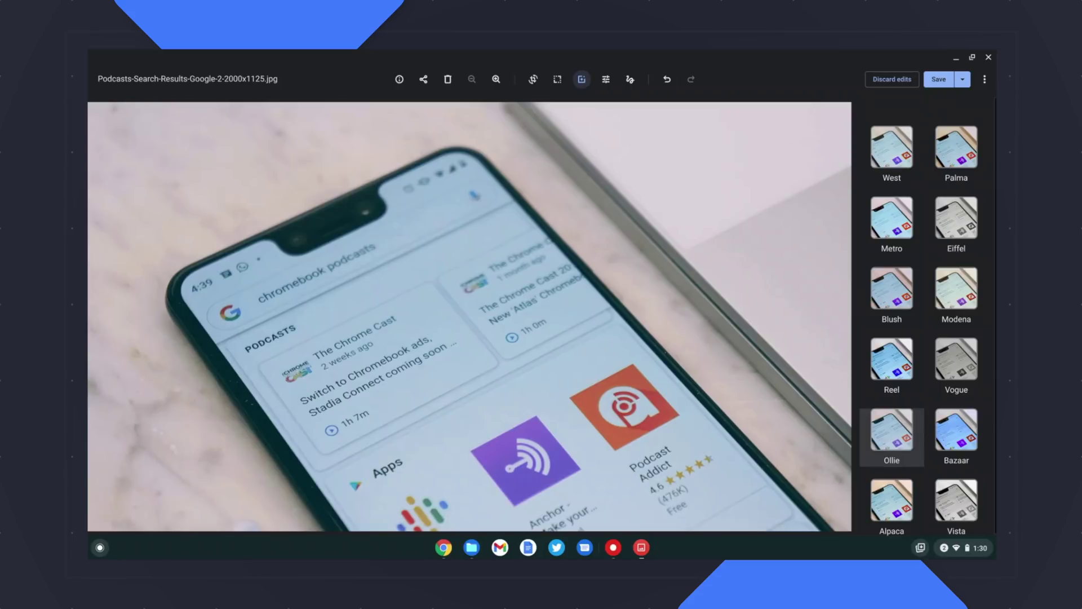
{"action": "scroll", "coordinate": [925, 327], "scroll_direction": "down", "scroll_amount": 1}
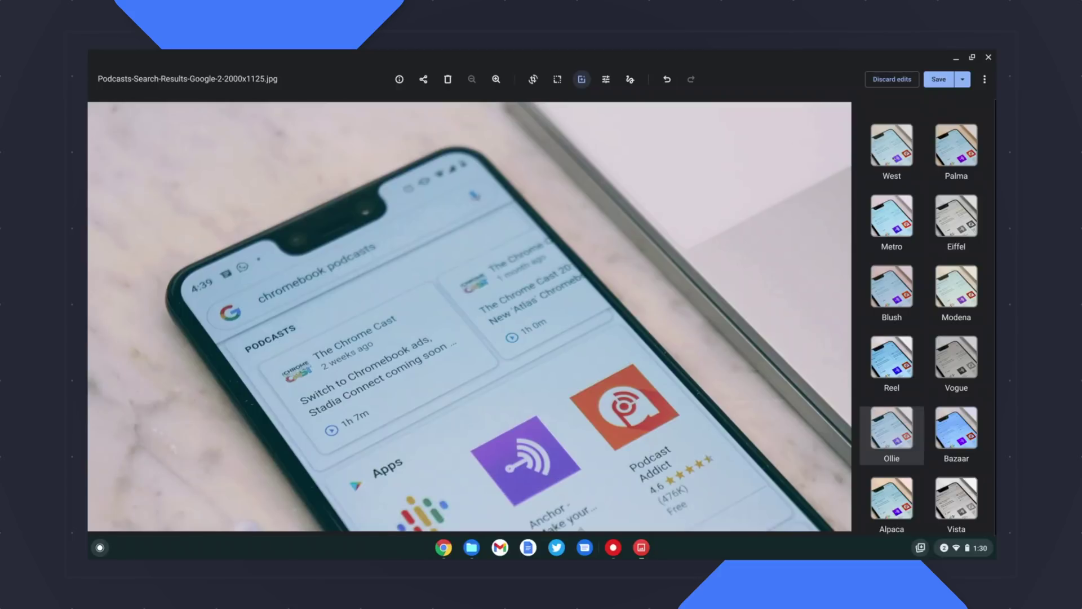
Compare the West and Vista color filters on the image, ending with West applied
{"action": "left_click", "coordinate": [892, 145]}
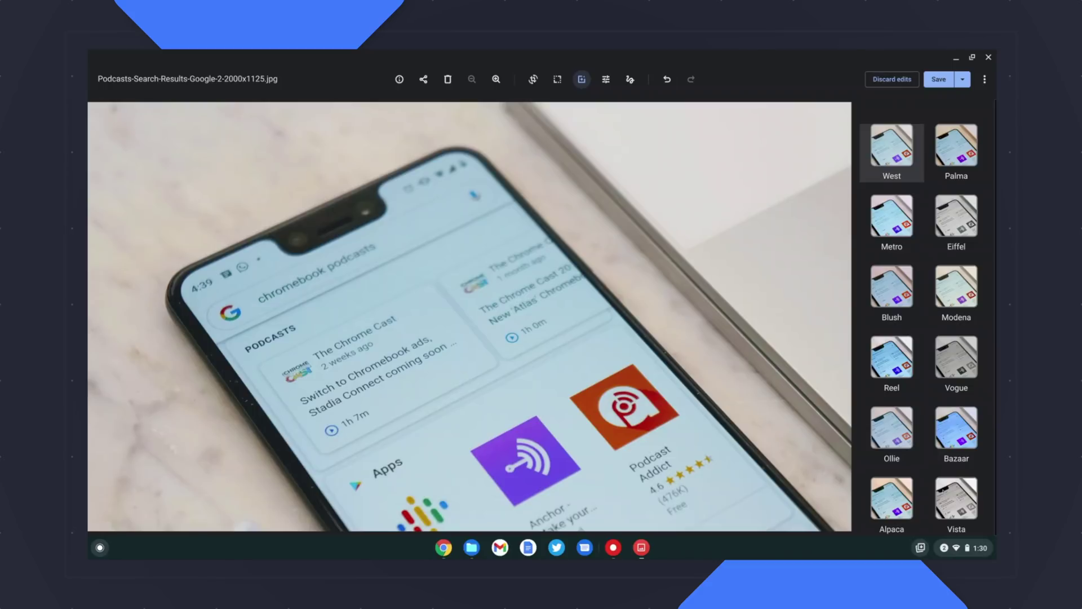
{"action": "left_click", "coordinate": [950, 500]}
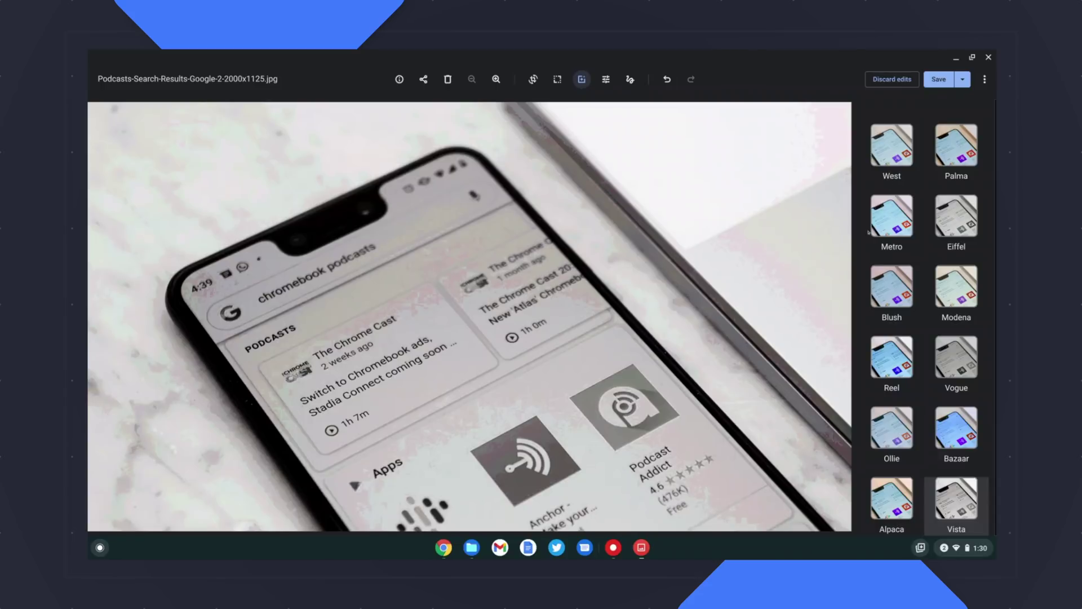
{"action": "left_click", "coordinate": [889, 150]}
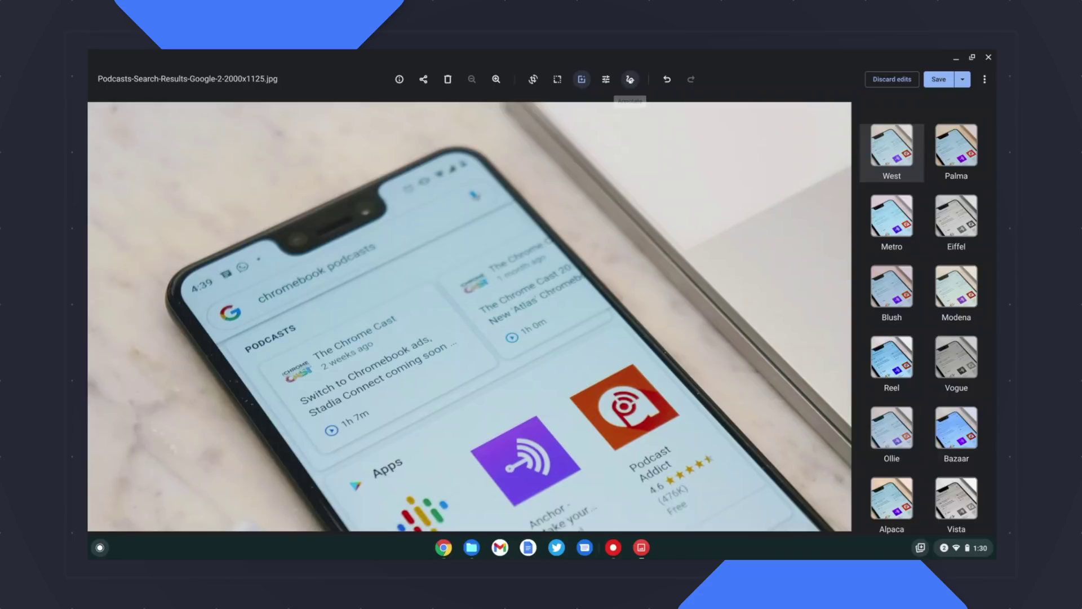
Scribble over the phone screen with the second-largest light green highlighter, and undo the scribble together with the color filter
{"action": "left_click", "coordinate": [630, 80]}
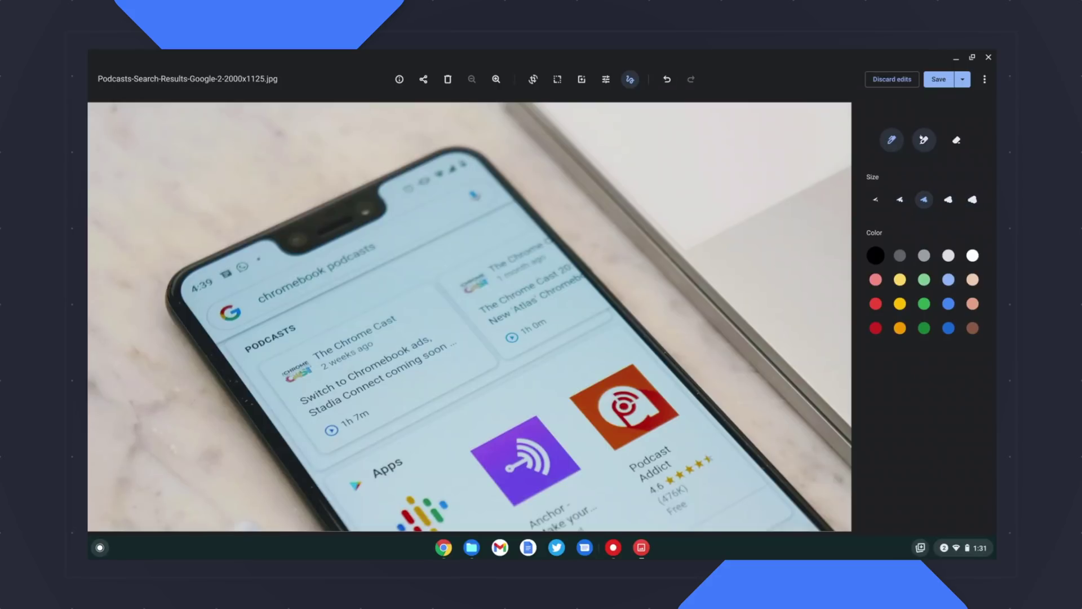
{"action": "left_click", "coordinate": [924, 140]}
{"action": "left_click", "coordinate": [949, 199]}
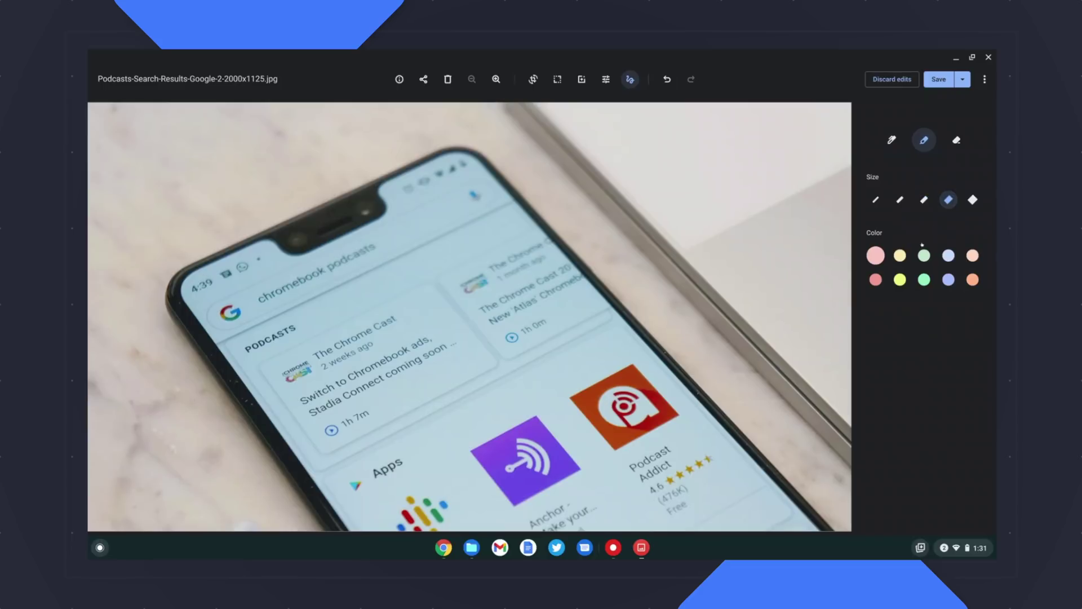
{"action": "left_click", "coordinate": [924, 255]}
{"action": "mouse_move", "coordinate": [603, 302]}
{"action": "left_mouse_down"}
{"action": "mouse_move", "coordinate": [567, 339]}
{"action": "mouse_move", "coordinate": [561, 365]}
{"action": "mouse_move", "coordinate": [552, 341]}
{"action": "left_mouse_up"}
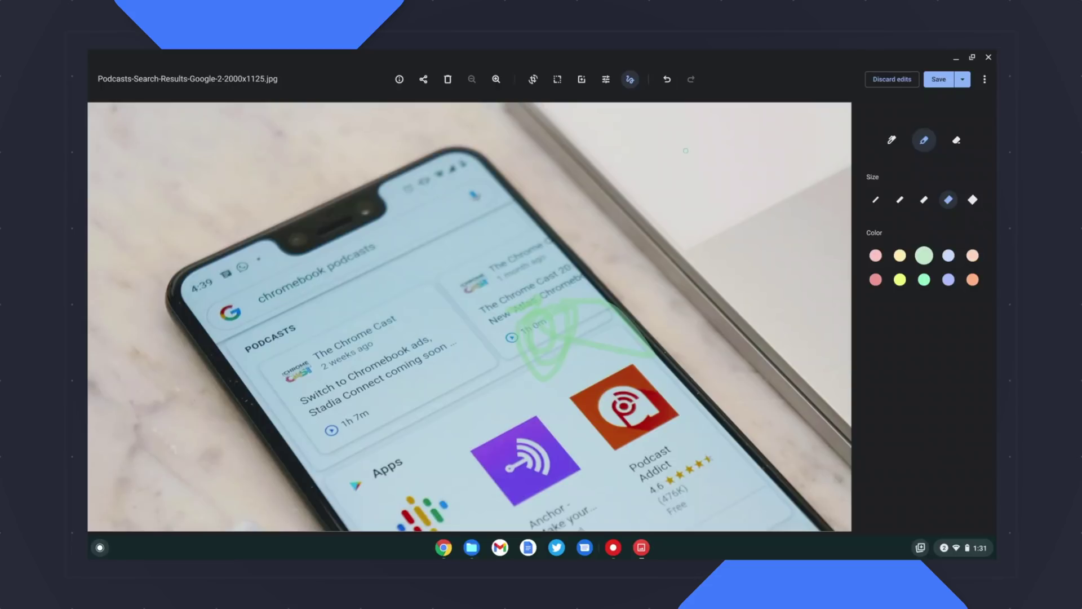
{"action": "left_click", "coordinate": [665, 82]}
{"action": "left_click", "coordinate": [666, 80]}
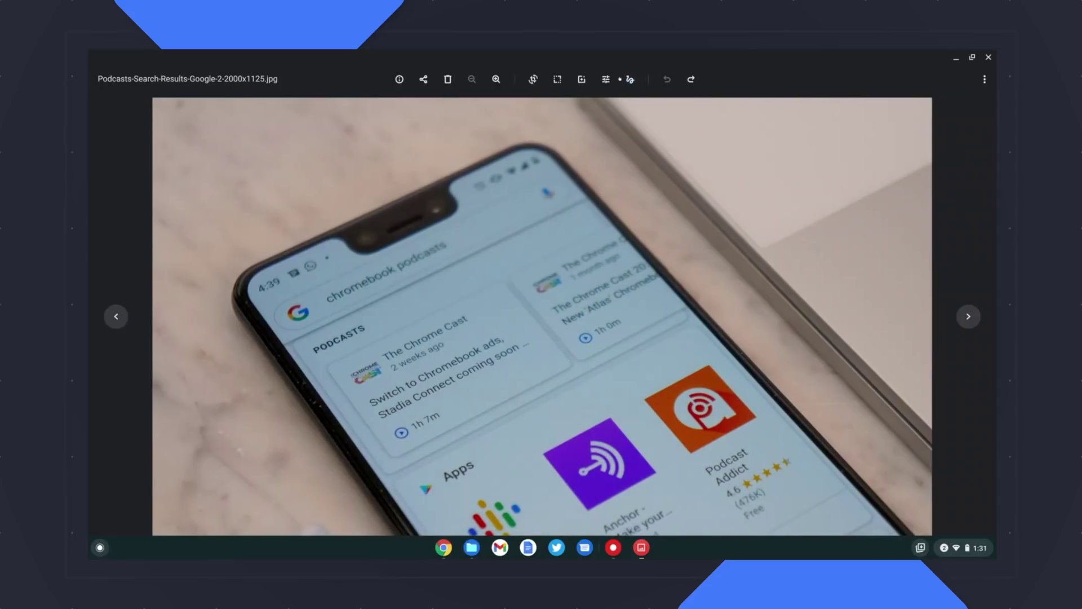
Scribble freehand over the phone screen in the image with the annotation pen in red
{"action": "left_click", "coordinate": [628, 79]}
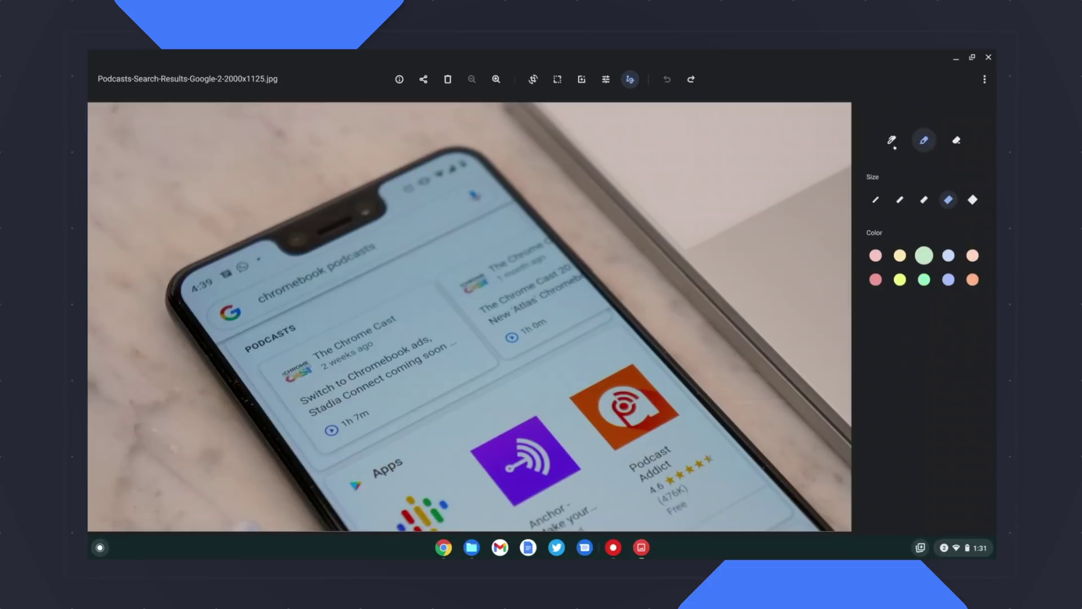
{"action": "left_click", "coordinate": [893, 143]}
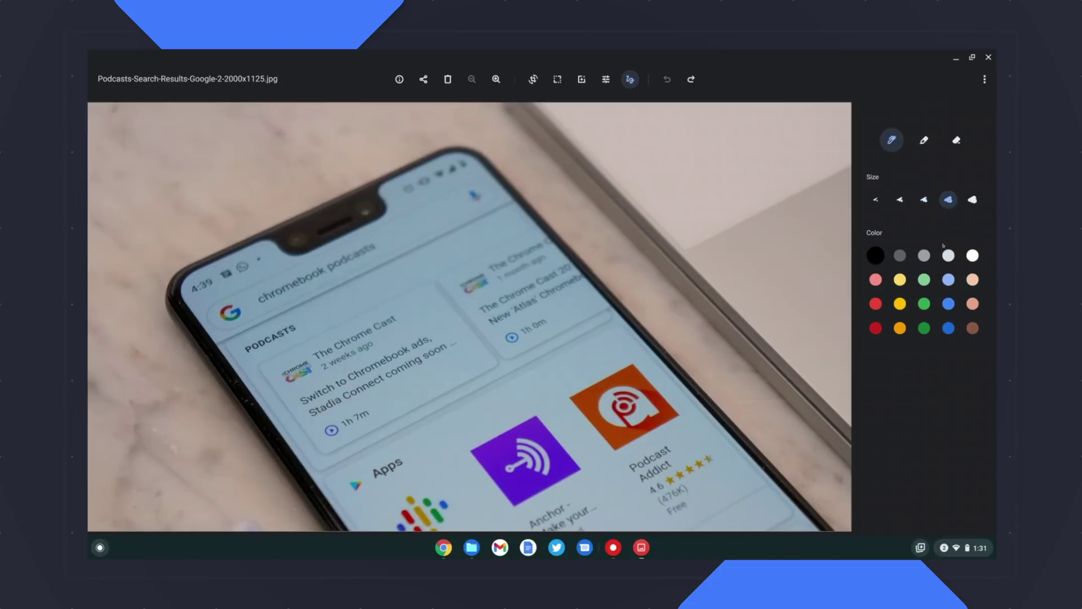
{"action": "left_click", "coordinate": [876, 305]}
{"action": "mouse_move", "coordinate": [516, 296]}
{"action": "left_mouse_down"}
{"action": "mouse_move", "coordinate": [538, 329]}
{"action": "mouse_move", "coordinate": [431, 349]}
{"action": "mouse_move", "coordinate": [428, 361]}
{"action": "mouse_move", "coordinate": [544, 251]}
{"action": "mouse_move", "coordinate": [299, 397]}
{"action": "mouse_move", "coordinate": [383, 305]}
{"action": "mouse_move", "coordinate": [643, 196]}
{"action": "mouse_move", "coordinate": [406, 445]}
{"action": "mouse_move", "coordinate": [445, 451]}
{"action": "mouse_move", "coordinate": [654, 372]}
{"action": "mouse_move", "coordinate": [620, 338]}
{"action": "mouse_move", "coordinate": [547, 299]}
{"action": "mouse_move", "coordinate": [549, 251]}
{"action": "mouse_move", "coordinate": [648, 352]}
{"action": "mouse_move", "coordinate": [620, 350]}
{"action": "left_mouse_up"}
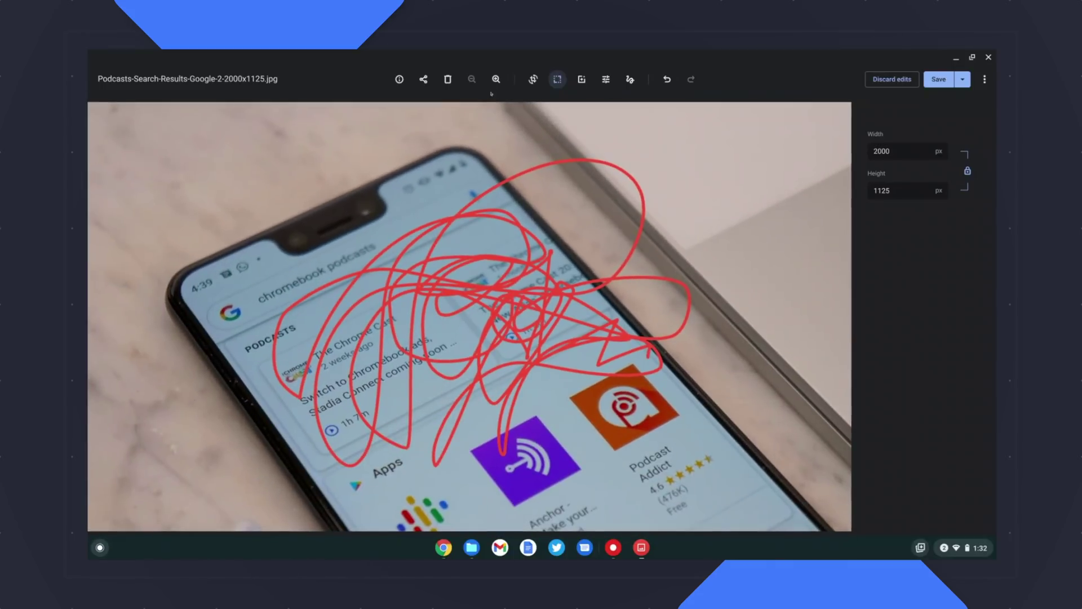
Zoom in on the annotated image and back out, and look at the sharing options without sharing it
{"action": "left_click", "coordinate": [495, 79]}
{"action": "key", "text": "ctrl+minus"}
{"action": "key", "text": "ctrl+minus"}
{"action": "key", "text": "ctrl+minus"}
{"action": "left_click", "coordinate": [423, 79]}
{"action": "left_click", "coordinate": [712, 73]}
Look at the crop and rotate options, close them uncropped, and examine the rescale dimensions and aspect ratio lock
{"action": "left_click", "coordinate": [532, 79]}
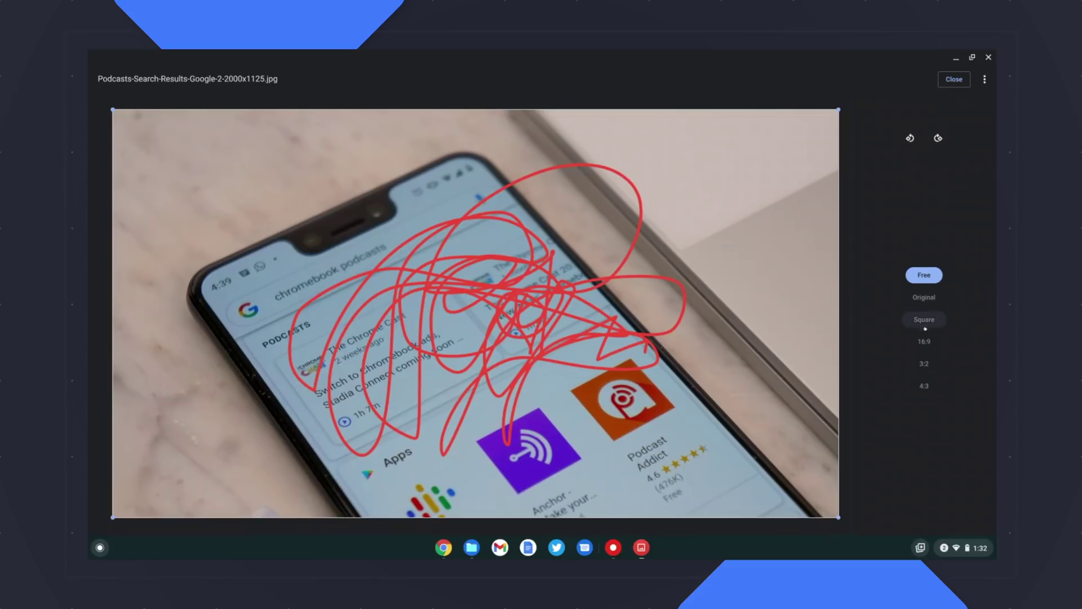
{"action": "left_click", "coordinate": [954, 79]}
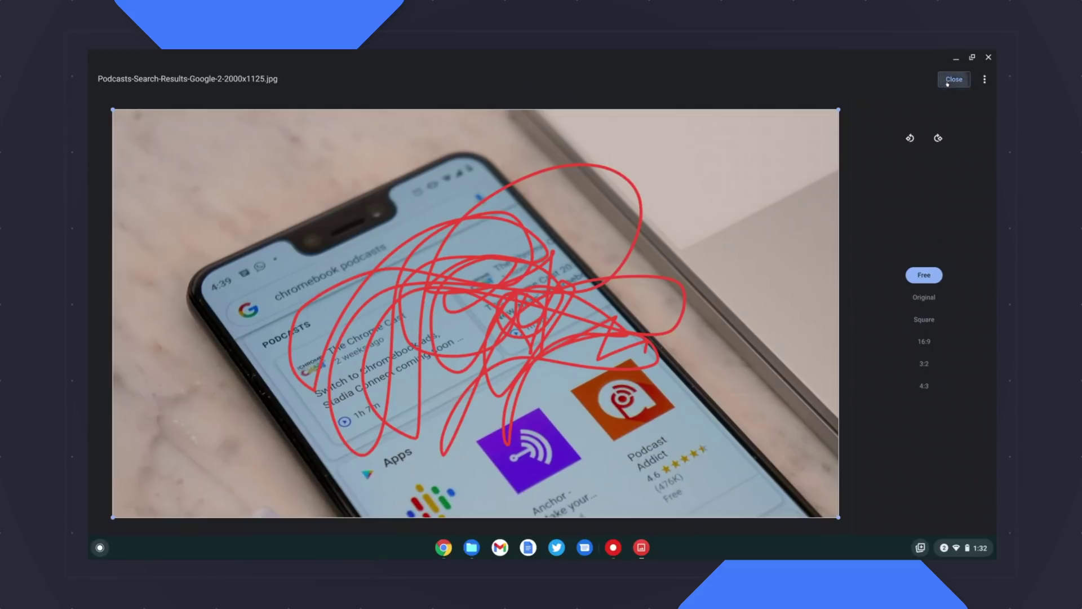
{"action": "left_click", "coordinate": [556, 79]}
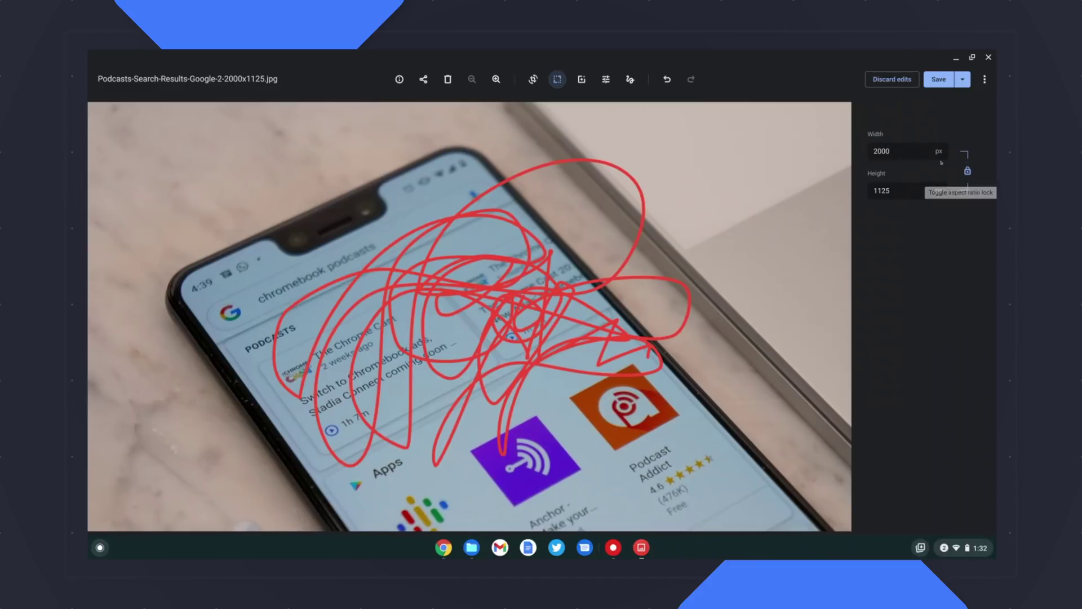
{"action": "left_click", "coordinate": [967, 171]}
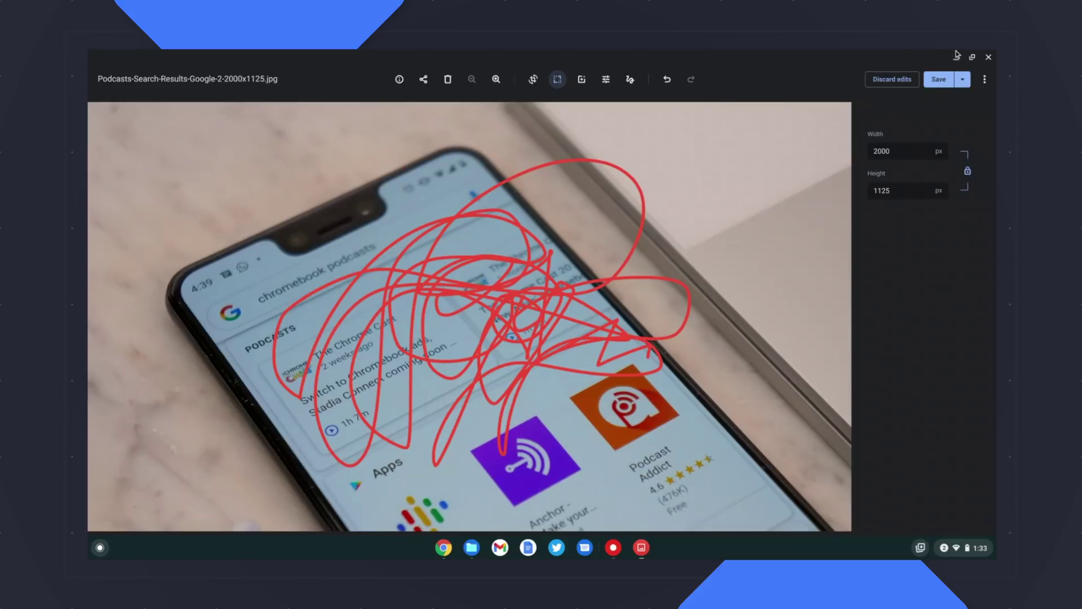
Review the viewer's list of experimental features and enable reducedMotion
{"action": "left_click", "coordinate": [985, 78]}
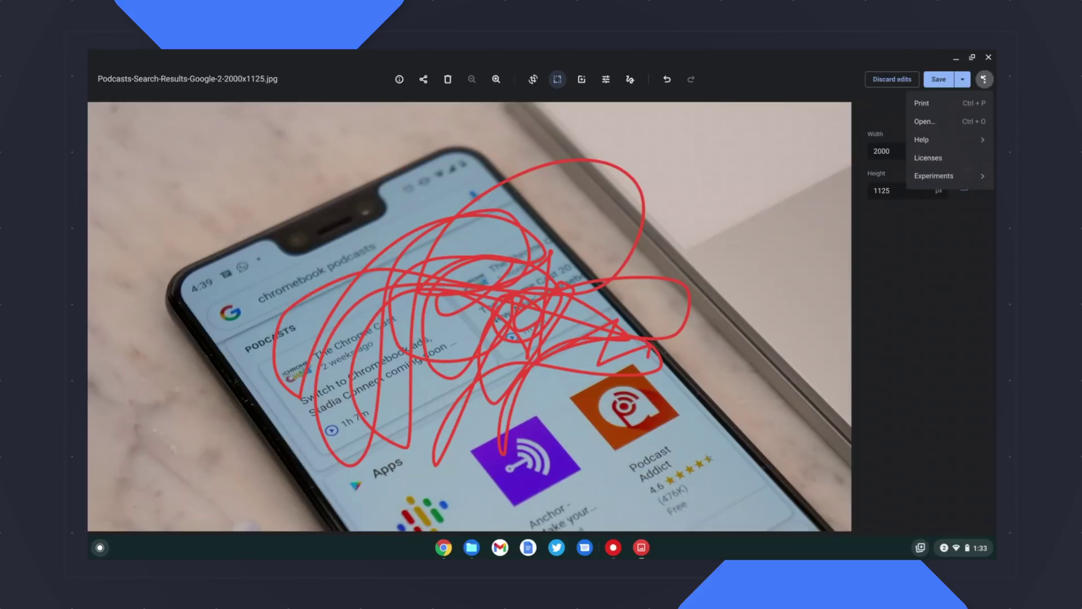
{"action": "left_click", "coordinate": [917, 175]}
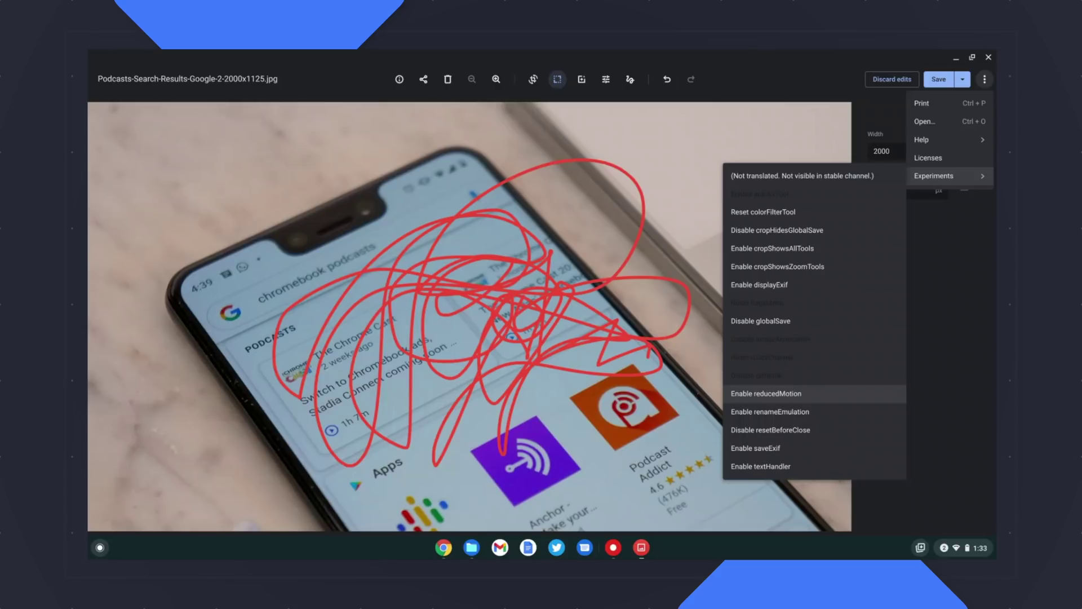
{"action": "left_click", "coordinate": [815, 395]}
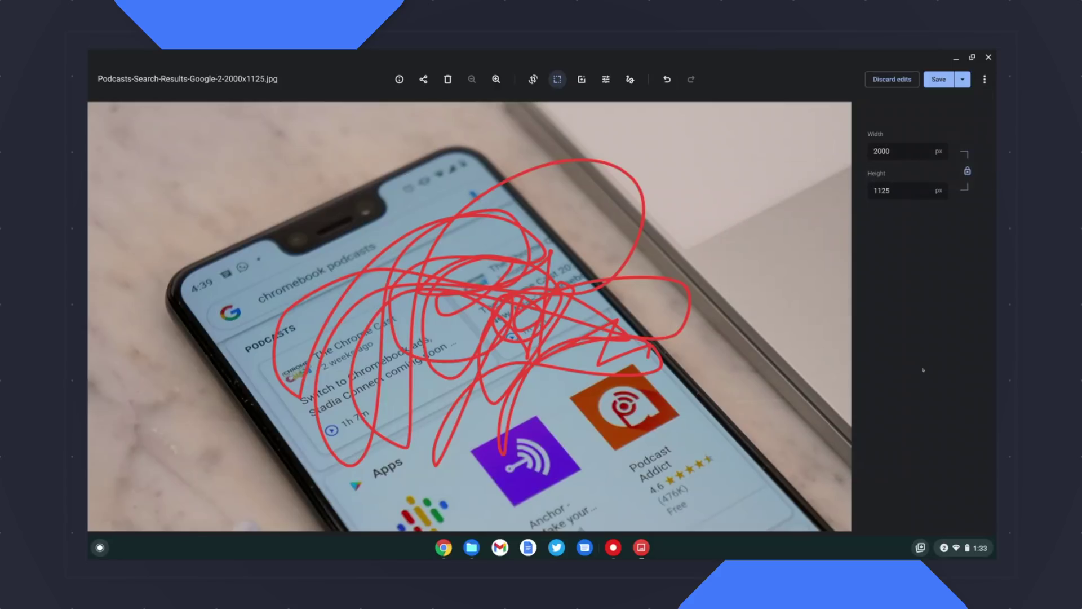